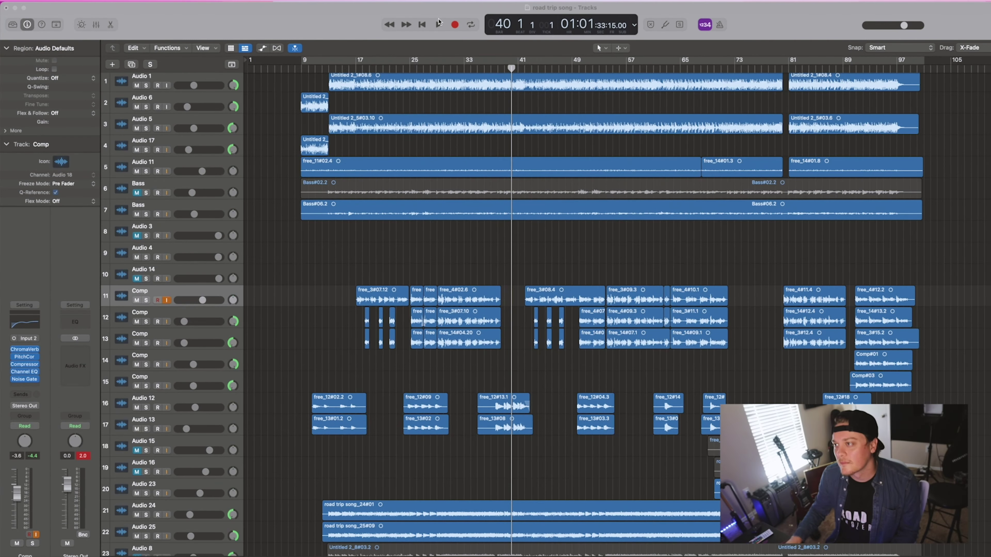
# - Play the road trip song from around bar 40 to hear the arrangement, then stop it
pyautogui.click(438, 23)
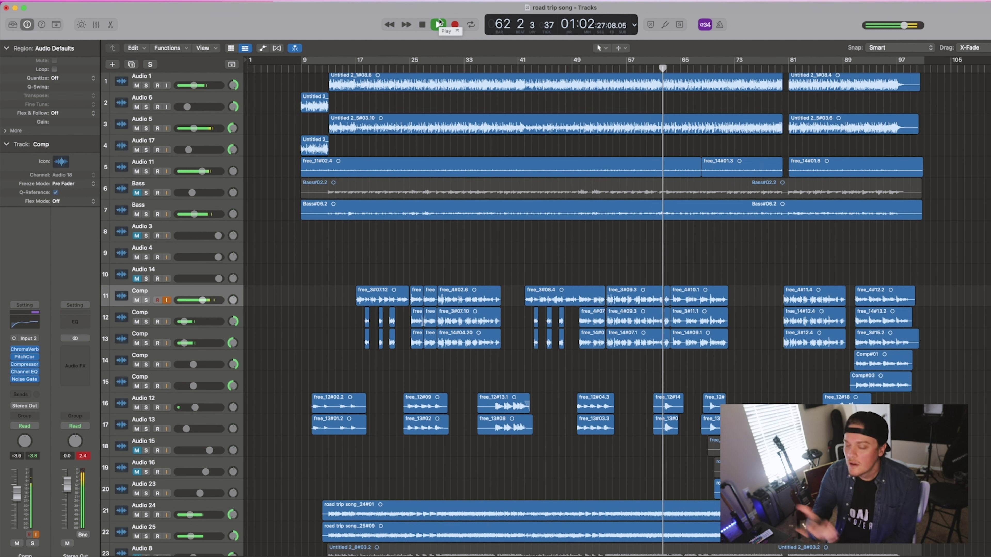
pyautogui.click(439, 22)
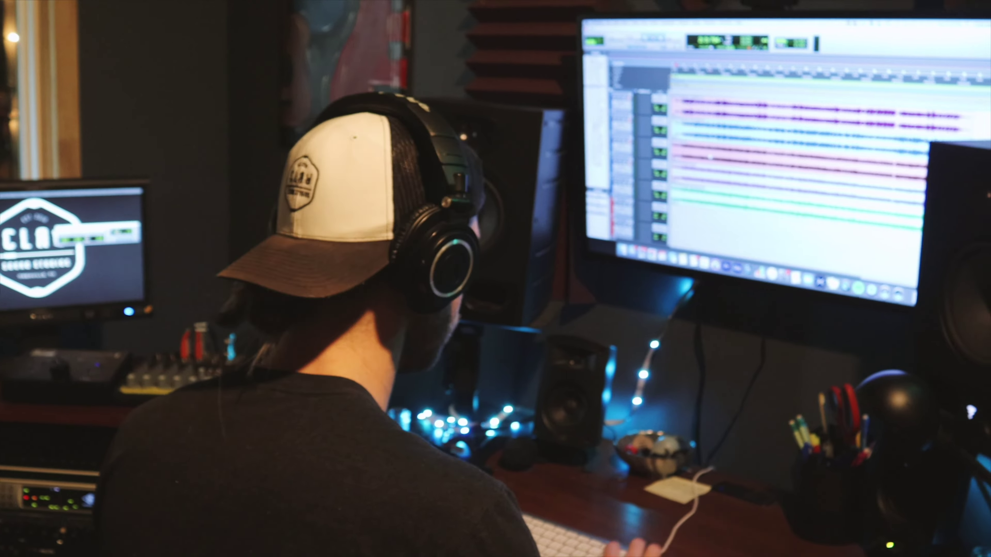
pyautogui.press('super+equal')
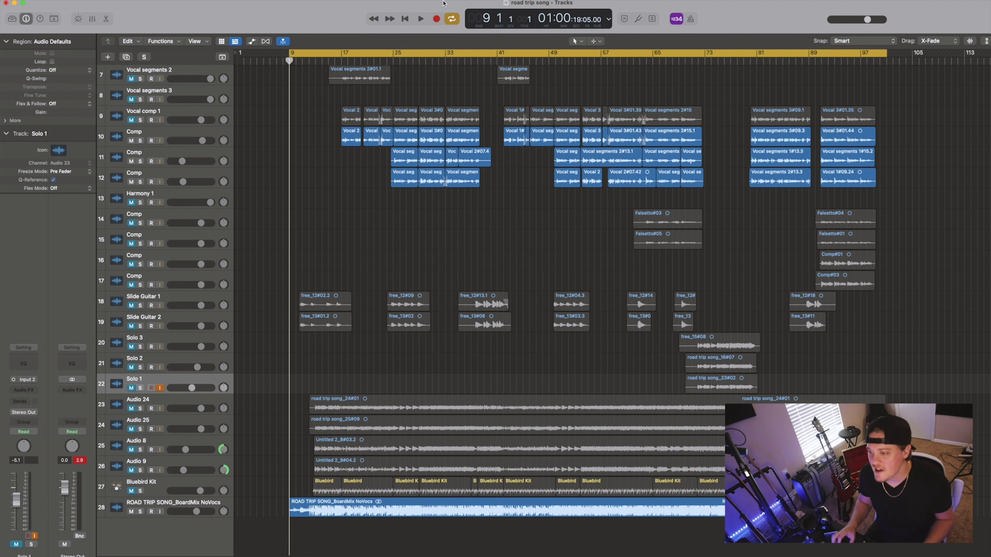
# - Play from bar 9 through the comped vocals and guitars, stopping near bar 41
pyautogui.click(421, 18)
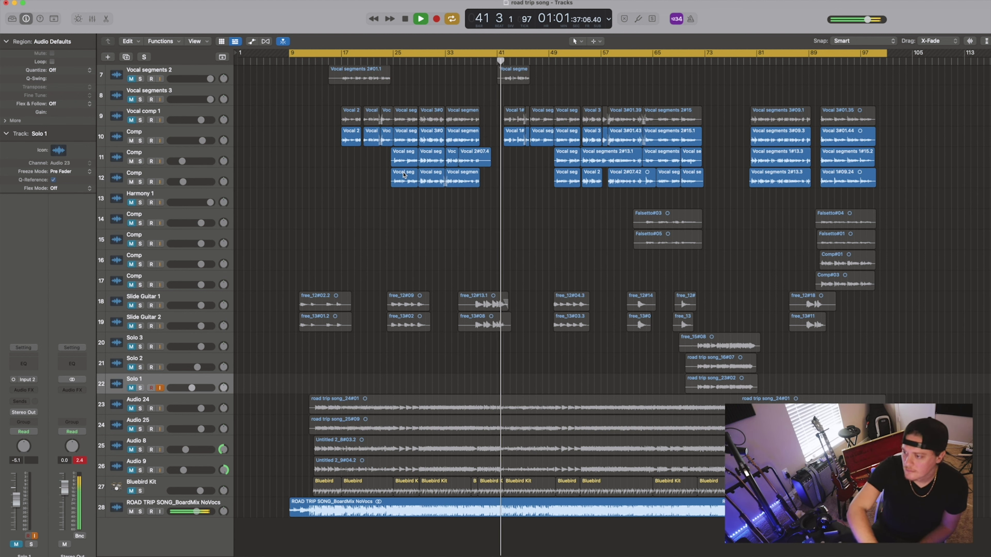
pyautogui.press('space')
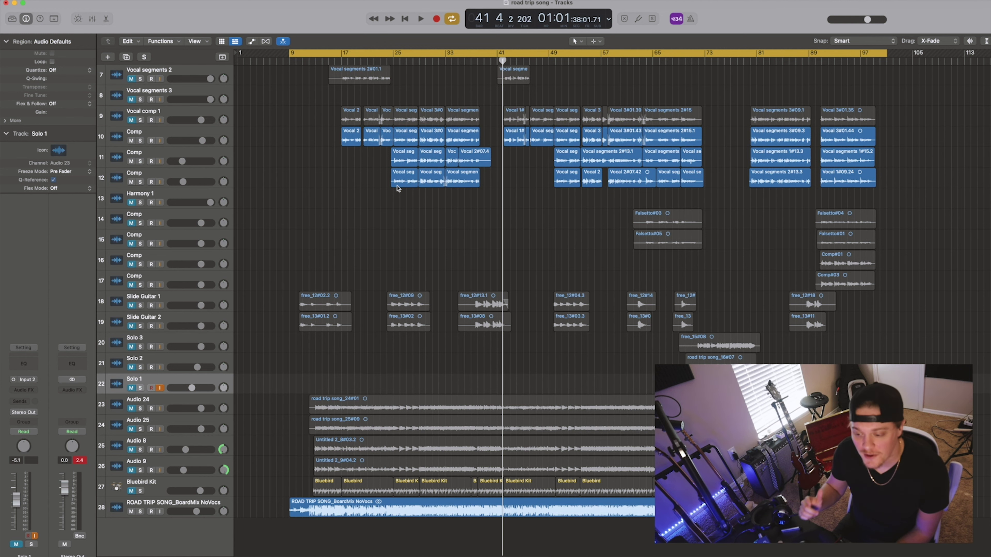
# - Select Slide Guitar 1 and mute Comp vocal tracks 10, 11 and 12
pyautogui.scroll(-1, 526, 335)
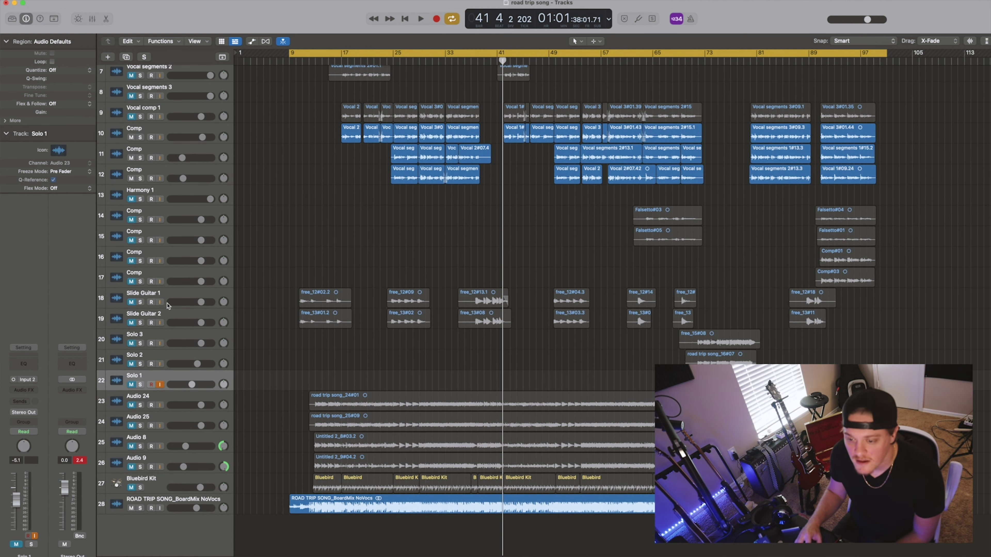
pyautogui.click(173, 296)
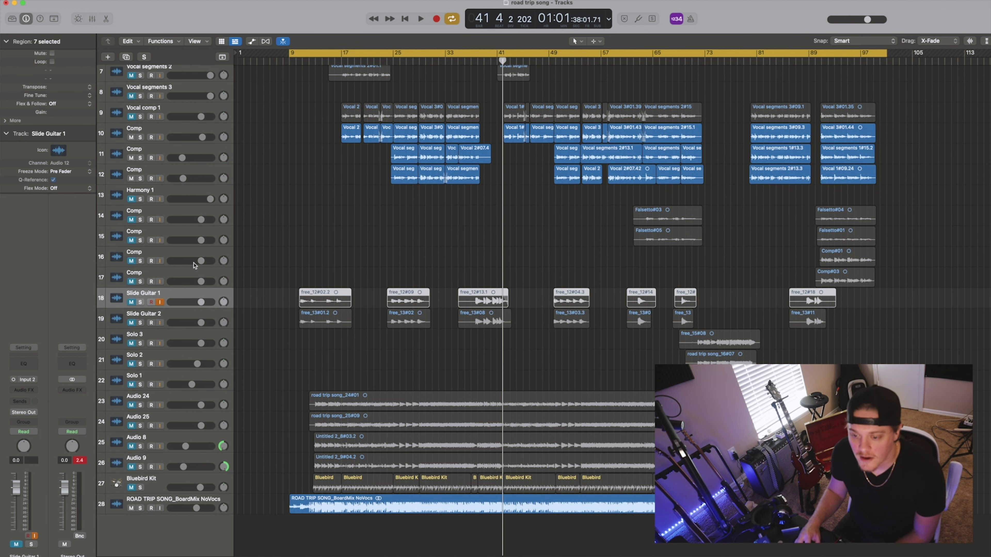
pyautogui.click(131, 137)
pyautogui.click(131, 158)
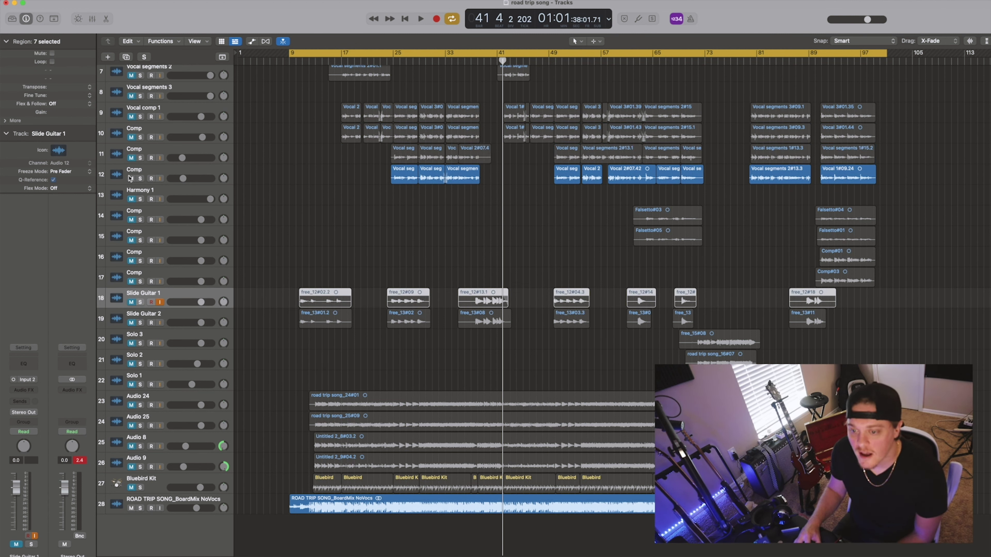
pyautogui.click(130, 178)
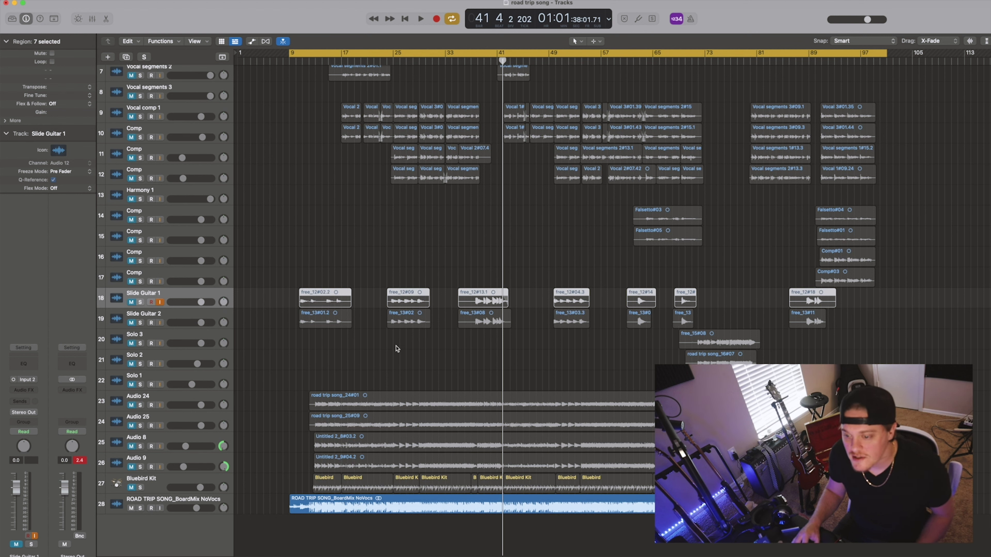
# - Lower Slide Guitar 2 to -7.0 dB and restart playback from bar 9
pyautogui.moveTo(201, 323); pyautogui.dragTo(189, 322)
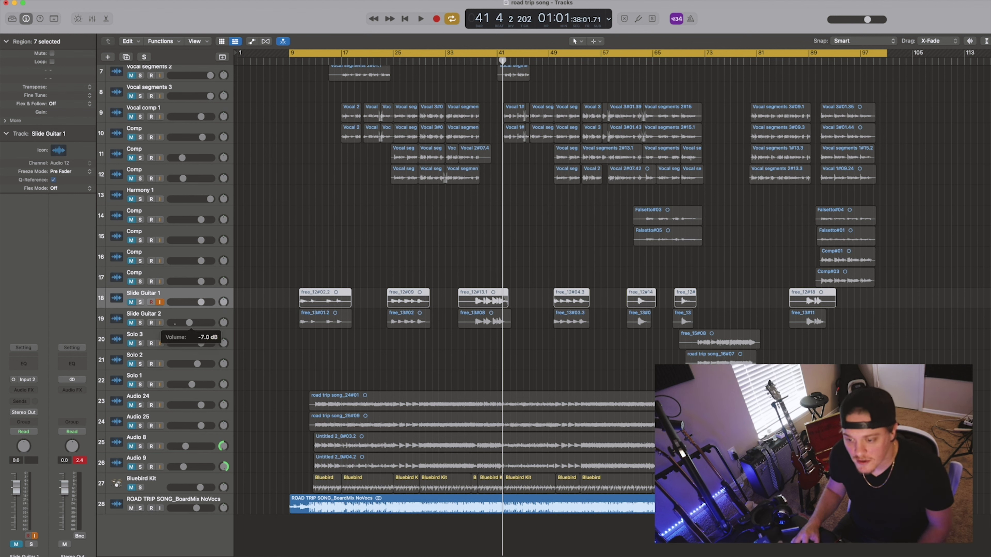
pyautogui.click(145, 304)
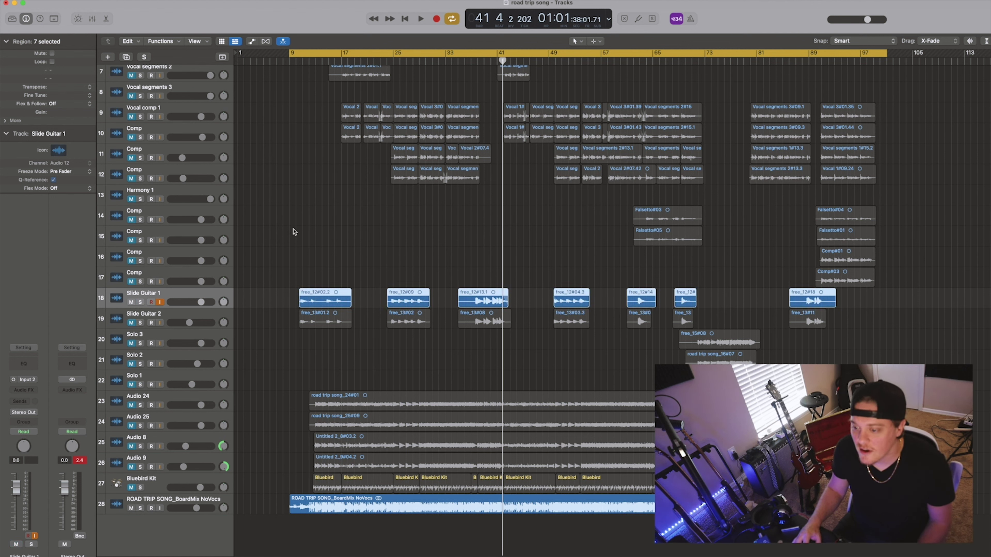
pyautogui.press('Return')
pyautogui.press('space')
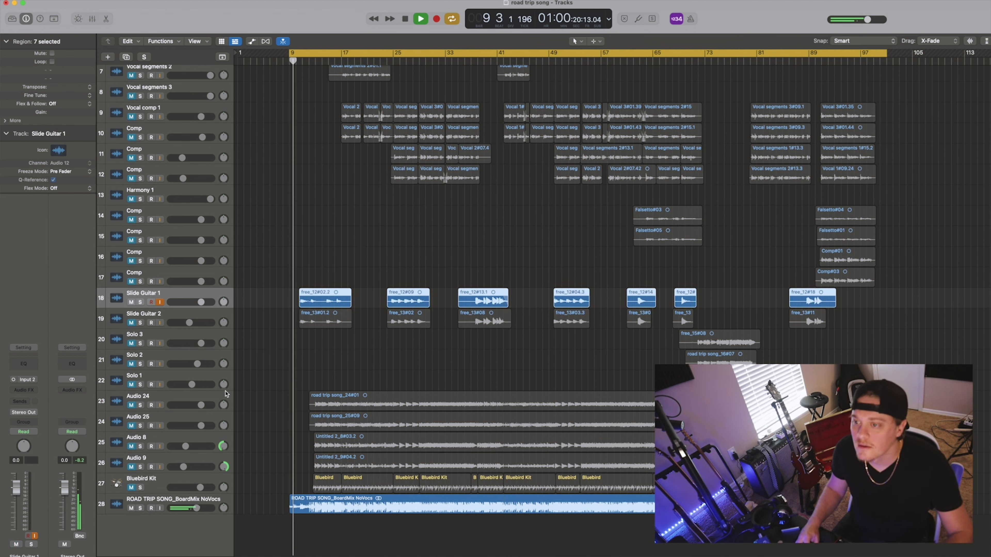
# - Mute the BoardMix NoVocs reference, compare Slide Guitar 1 muted and unmuted, then stop at bar 18
pyautogui.click(131, 508)
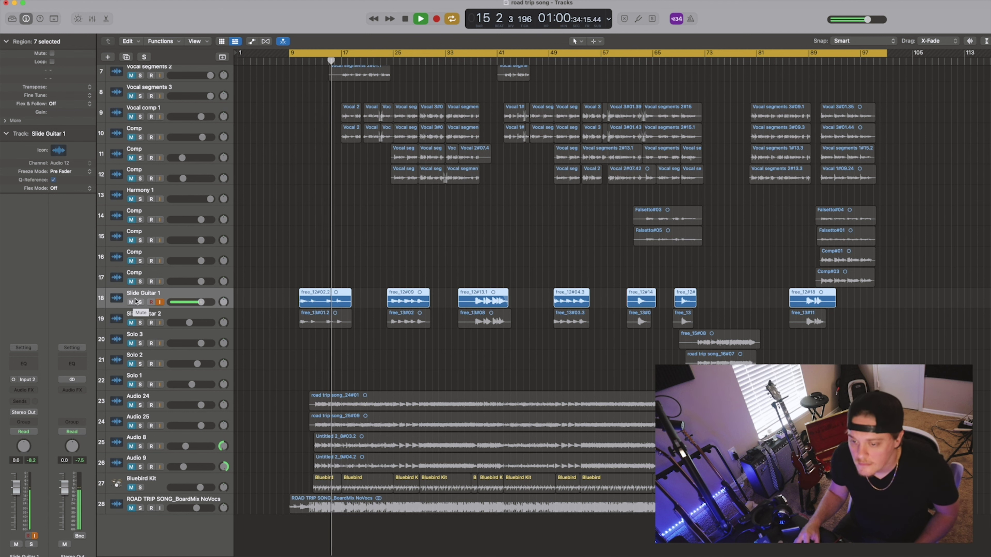
pyautogui.click(134, 301)
pyautogui.click(133, 303)
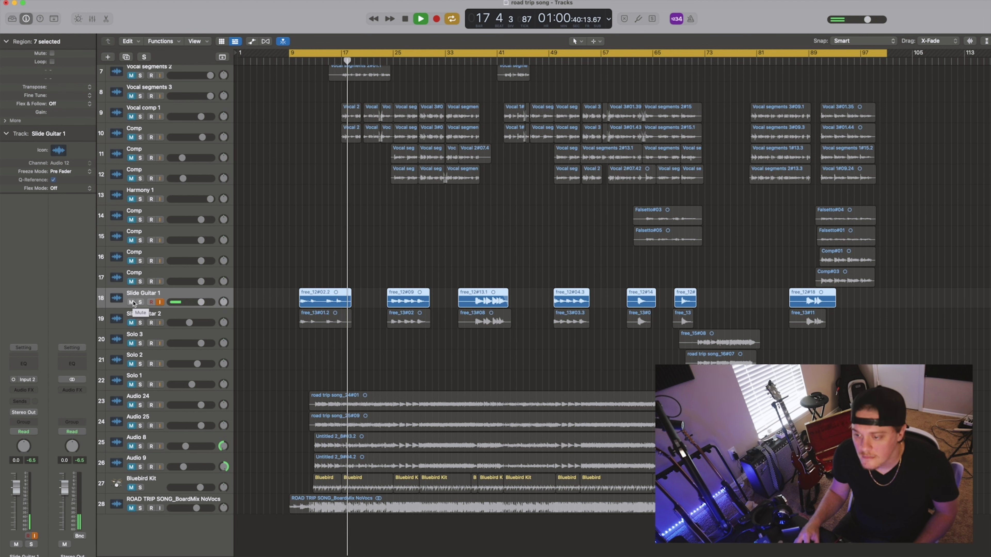
pyautogui.press('space')
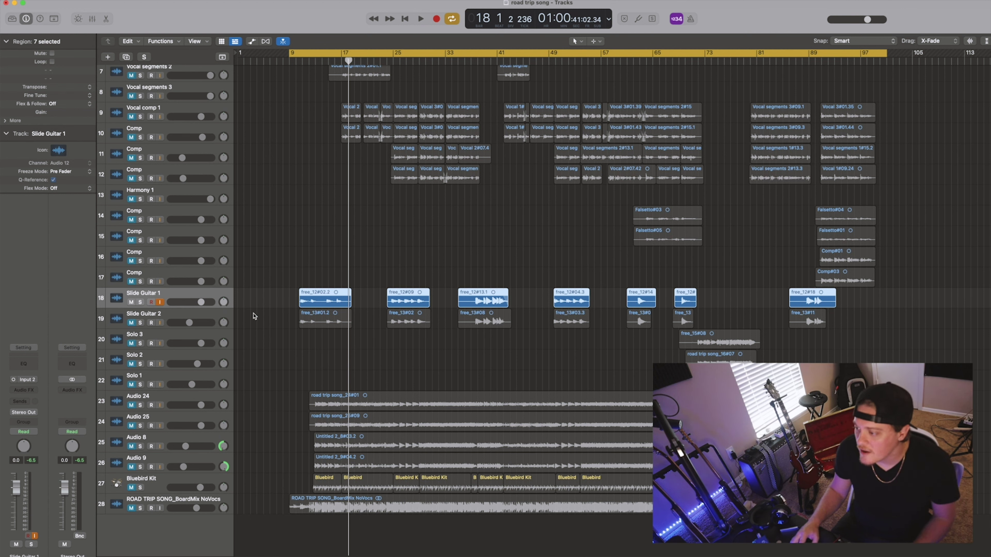
pyautogui.click(164, 315)
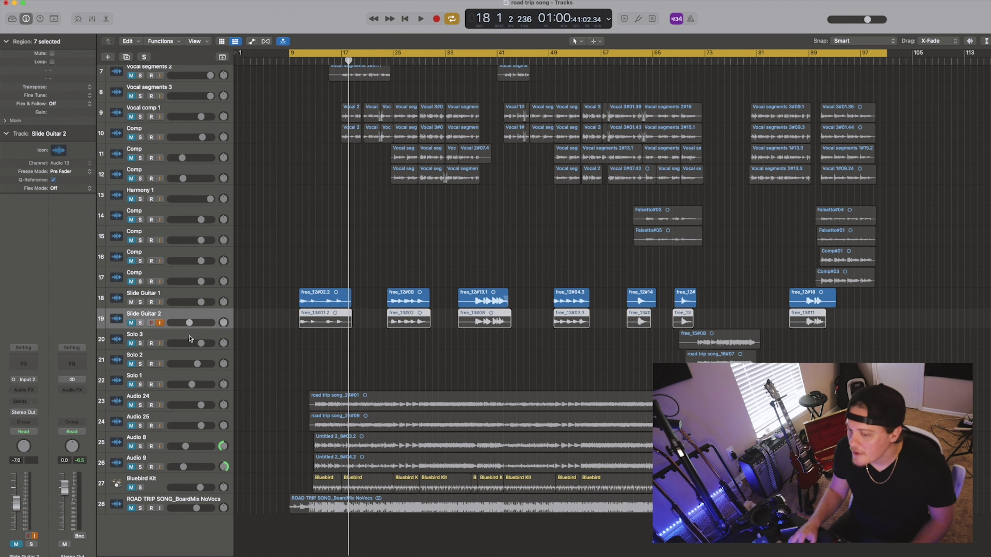
# - Inspect the Solo 3 and Solo 1 tracks and deselect the Slide Guitar 1 regions
pyautogui.click(689, 336)
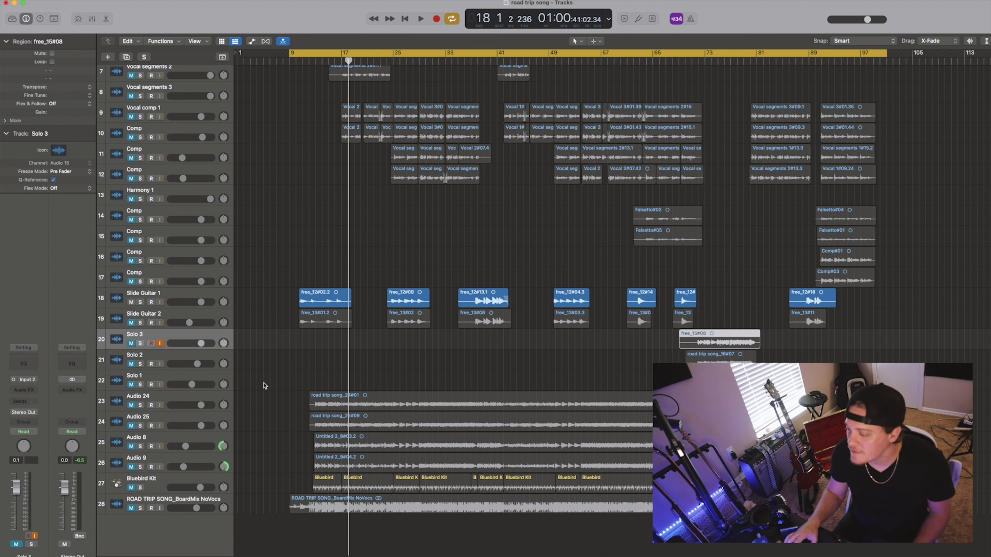
pyautogui.click(174, 379)
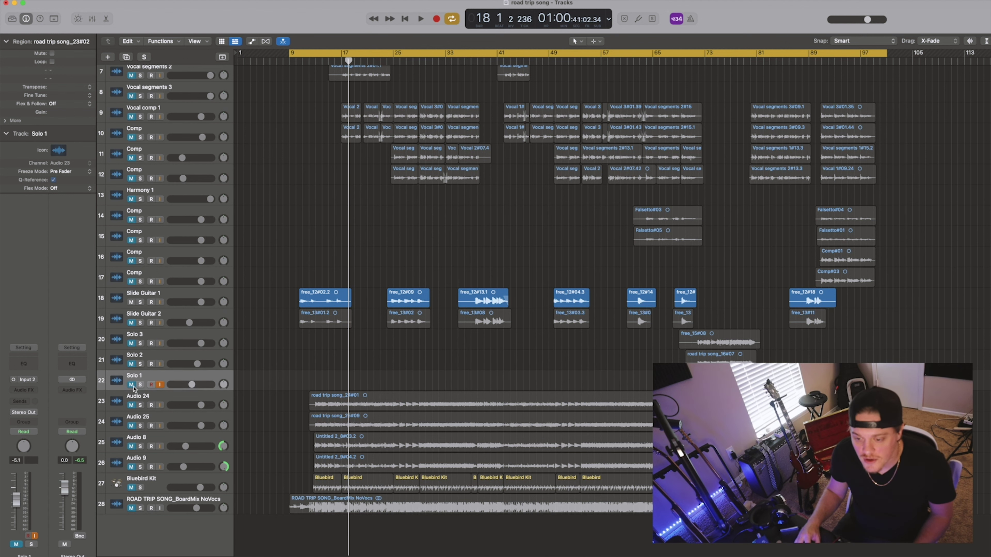
pyautogui.press('super+shift+a')
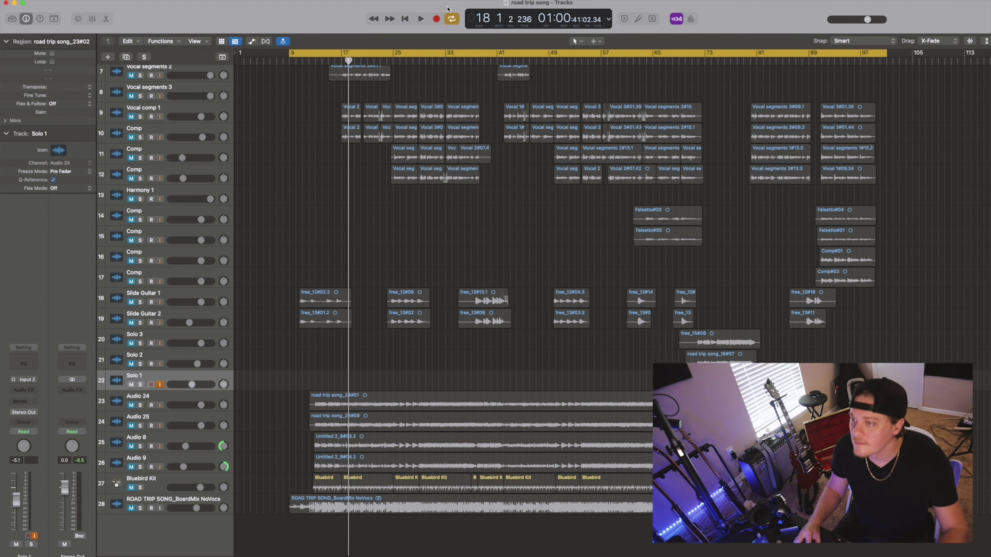
# - Turn off cycle looping and play from bar 72, stopping near bar 80
pyautogui.click(451, 18)
pyautogui.click(705, 62)
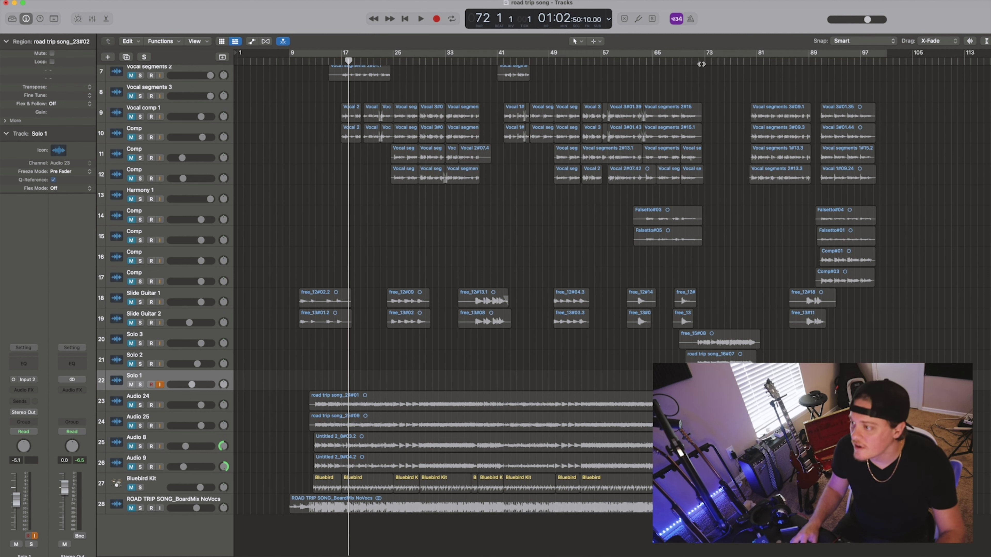
pyautogui.press('space')
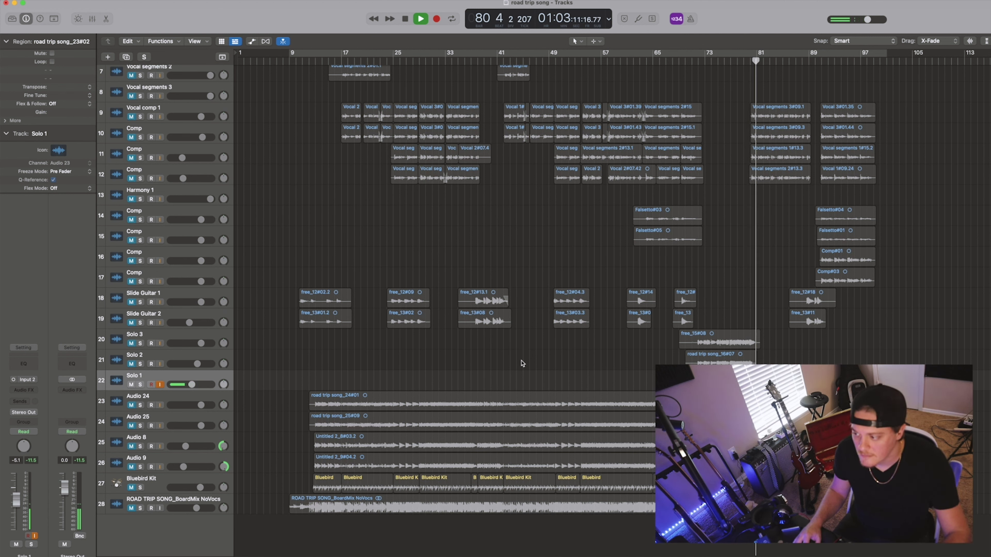
pyautogui.press('space')
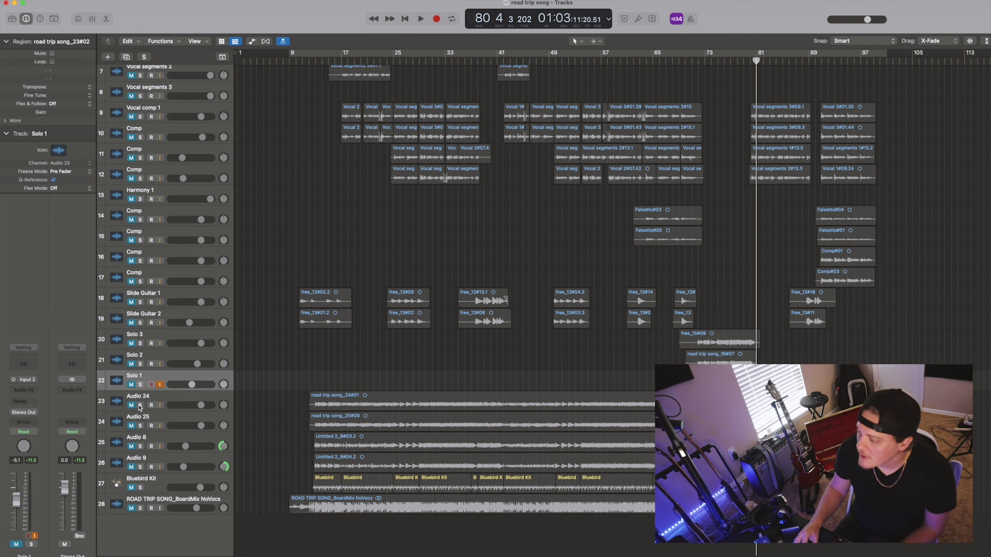
# - Select the road trip song_24#01 region on Audio 24 and play it from bar 15
pyautogui.click(174, 398)
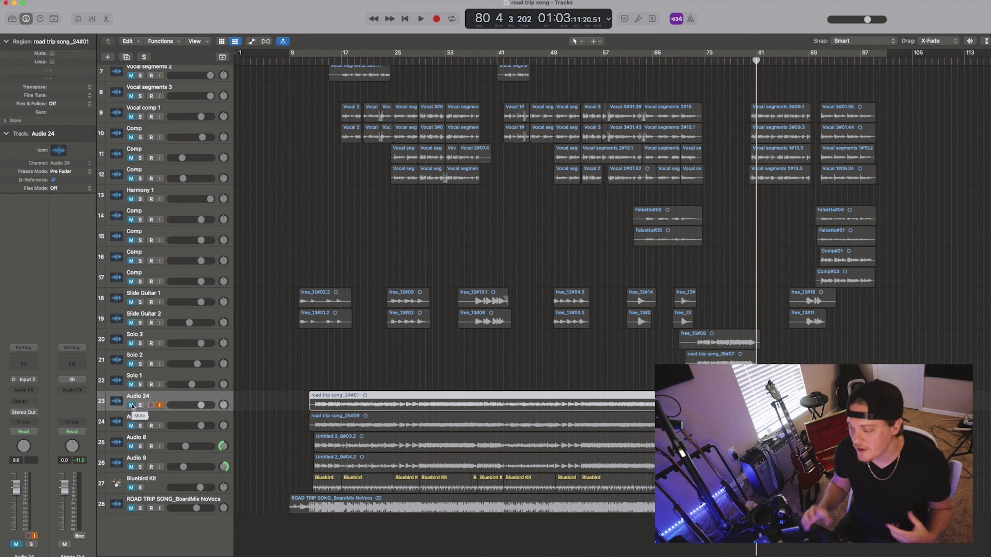
pyautogui.click(129, 408)
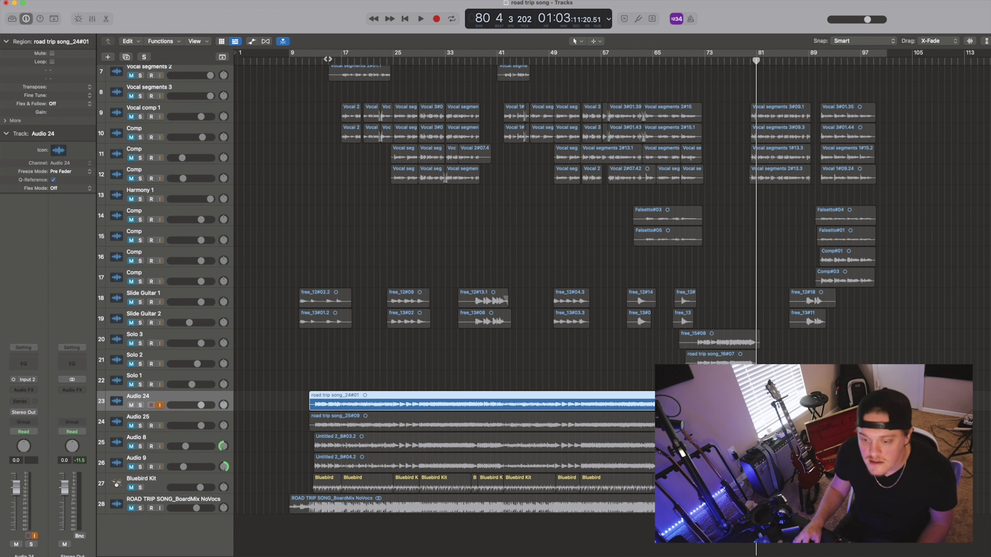
pyautogui.click(327, 58)
pyautogui.press('space')
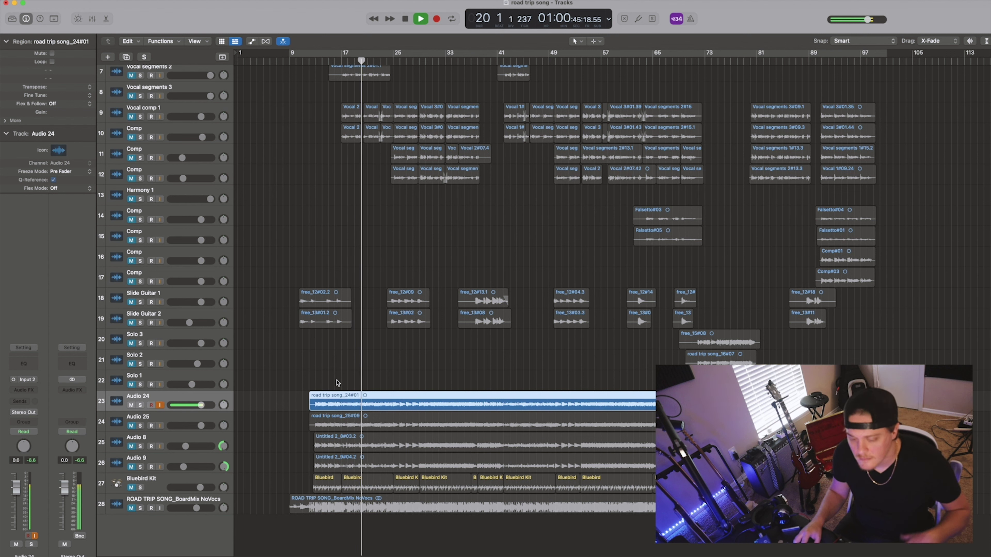
pyautogui.press('space')
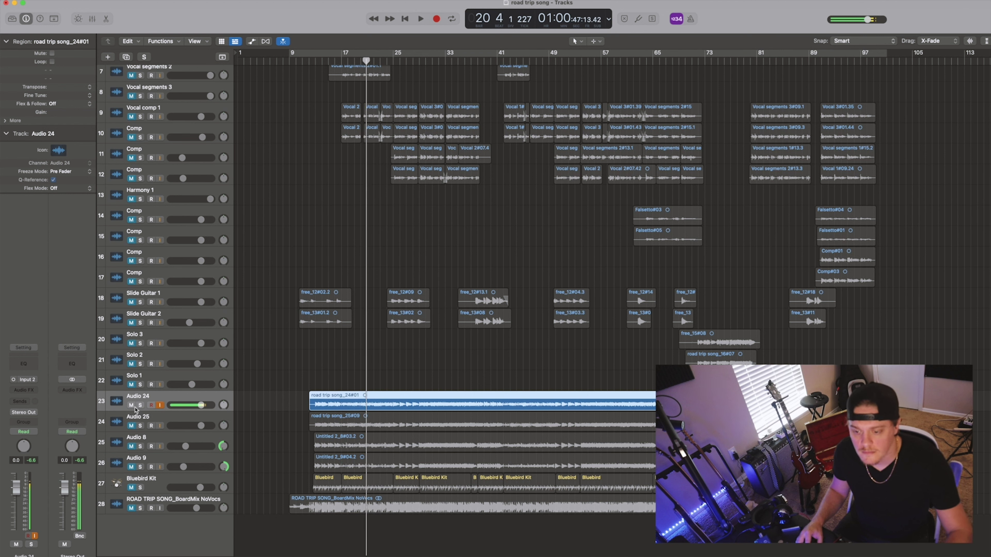
# - Mute Audio 24 and play the road trip song_25#09 take on Audio 25 alone
pyautogui.click(132, 406)
pyautogui.click(186, 413)
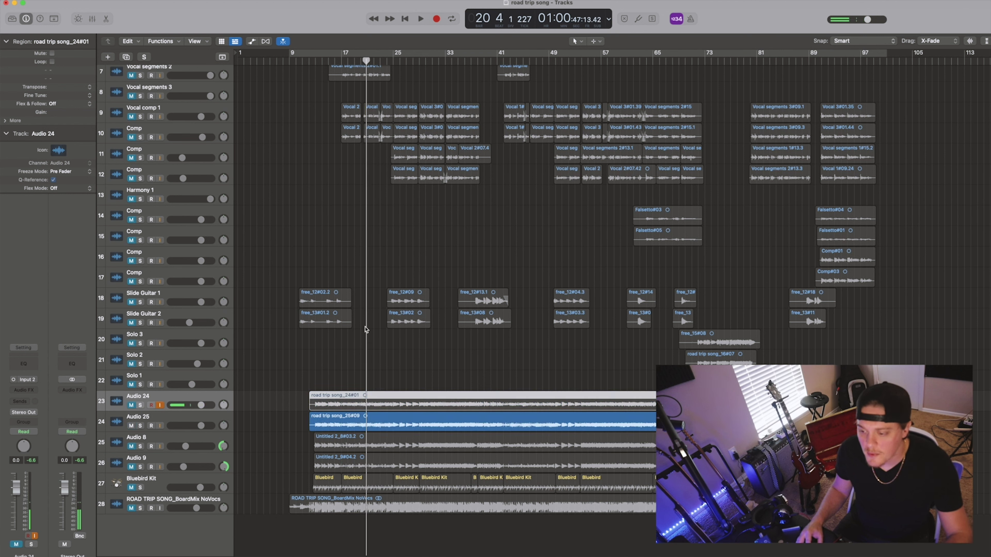
pyautogui.press('space')
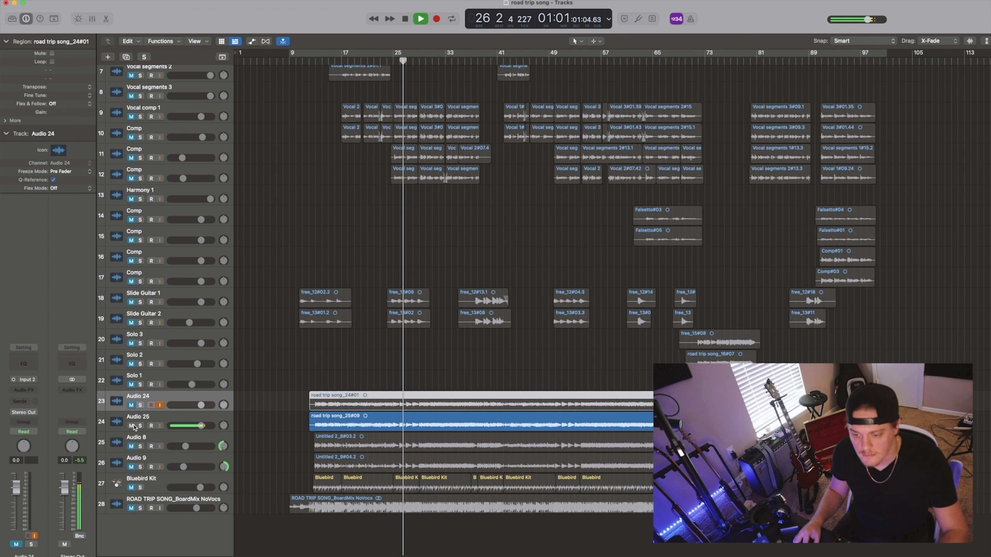
pyautogui.press('space')
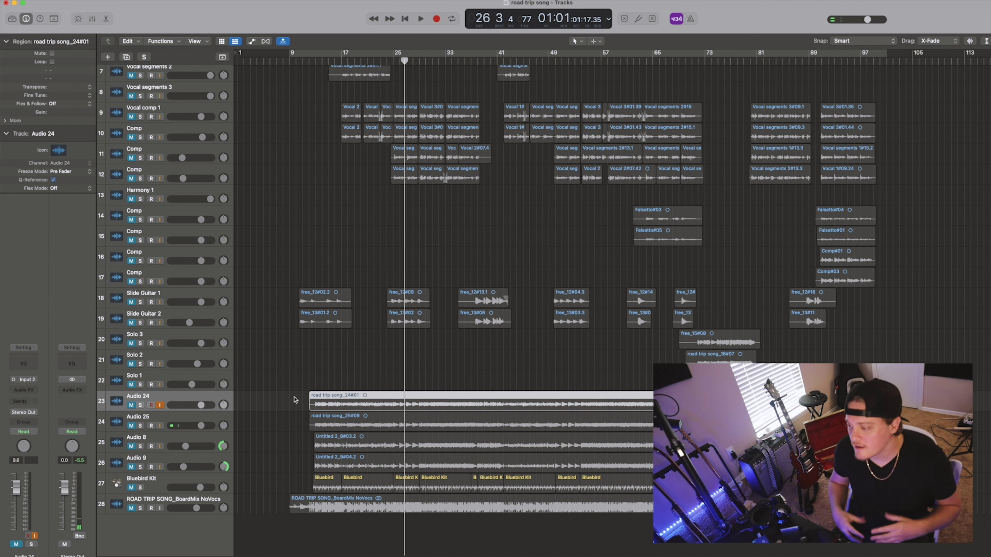
# - Select the Bass track's Bass#06.2 region and play from bar 12, stopping near bar 28
pyautogui.scroll(5, 304, 370)
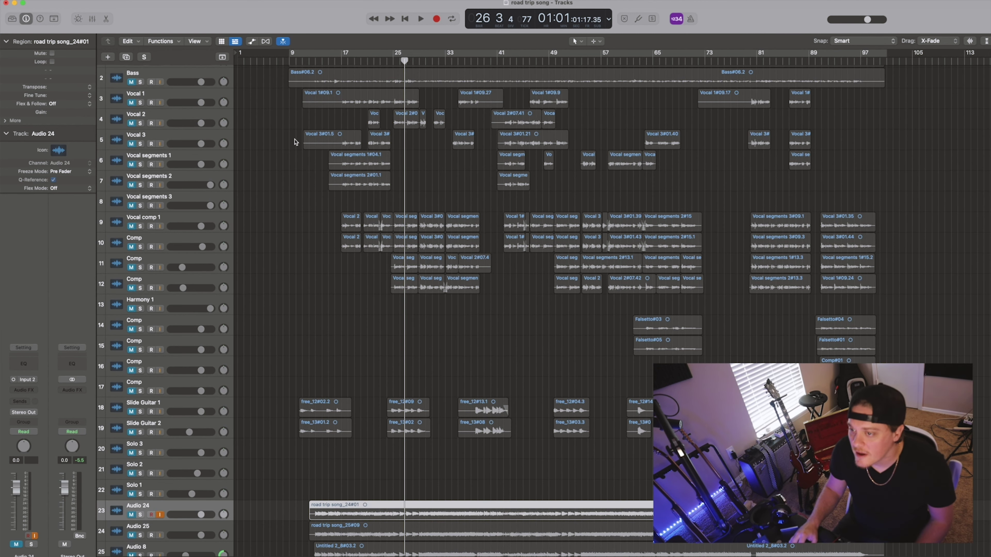
pyautogui.click(173, 76)
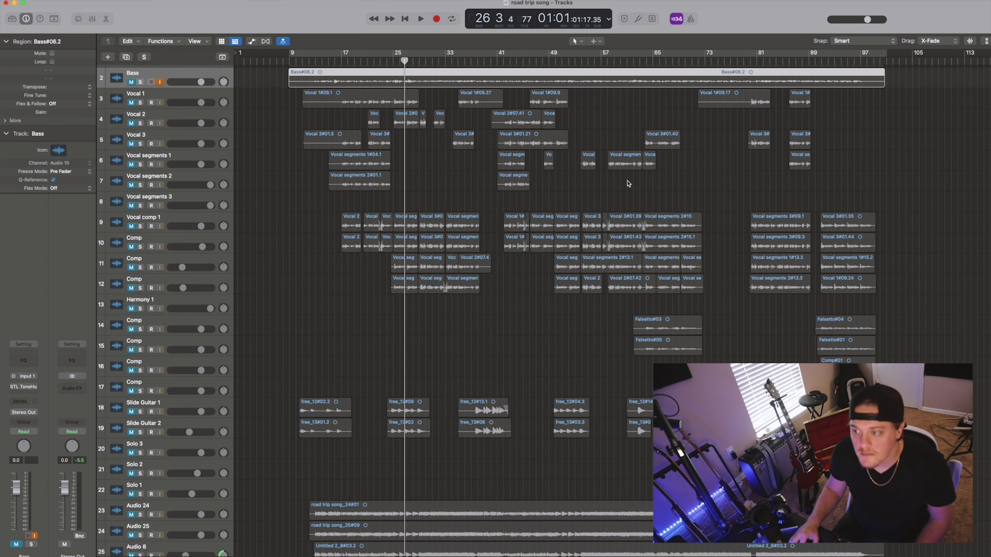
pyautogui.scroll(1, 645, 163)
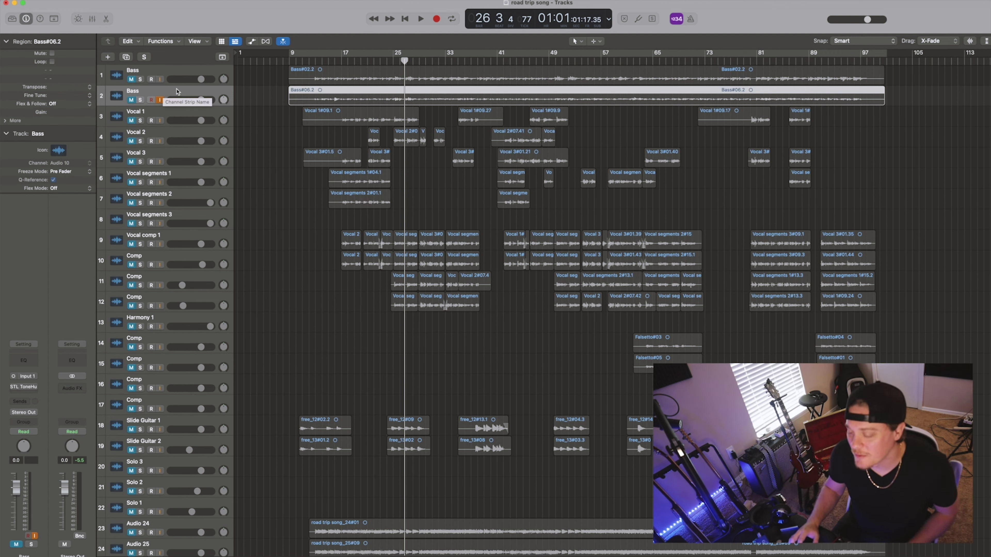
pyautogui.press('space')
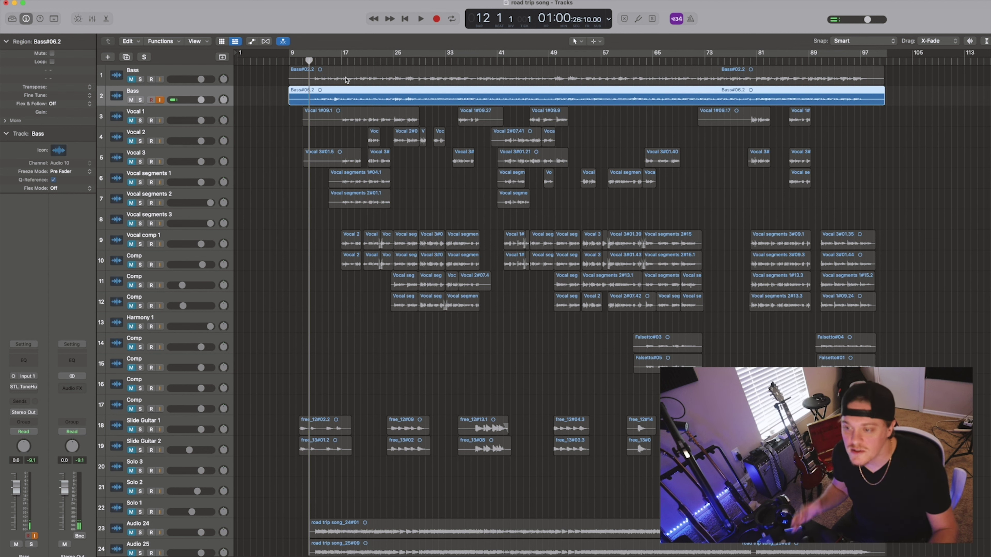
pyautogui.press('space')
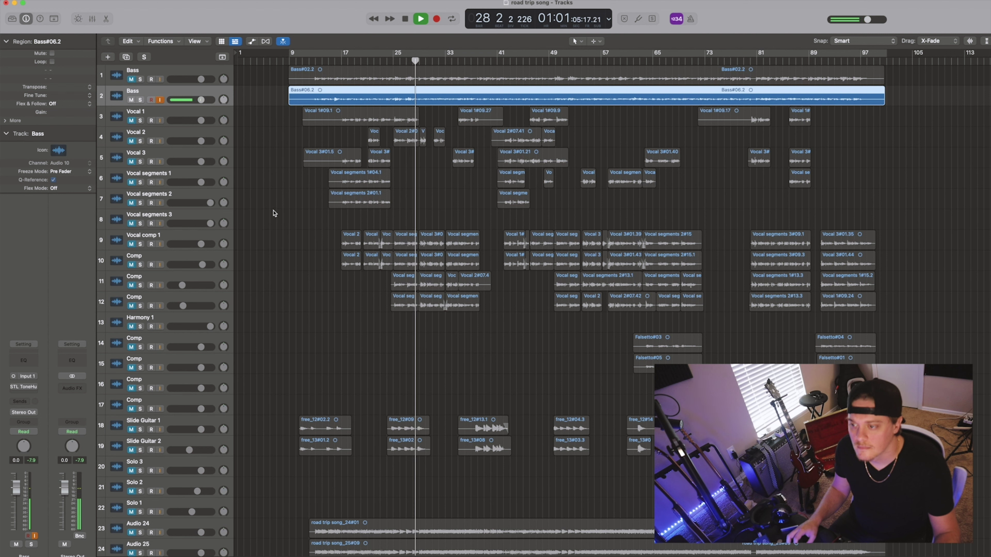
pyautogui.press('space')
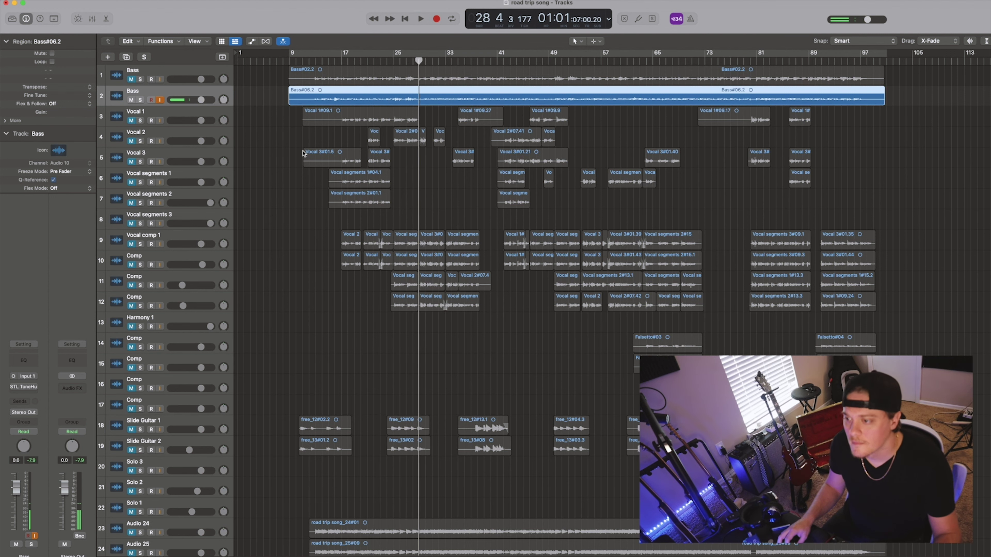
pyautogui.scroll(-3, 349, 284)
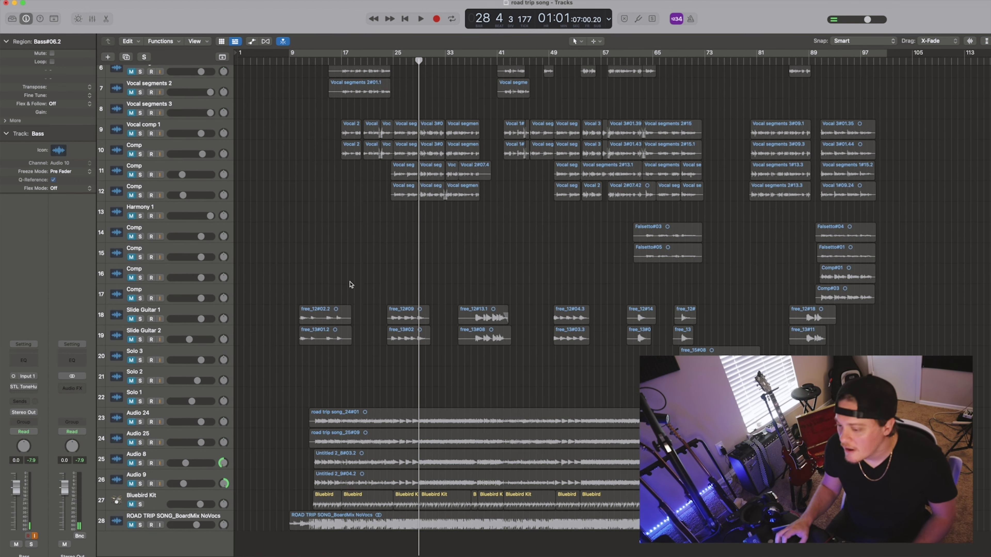
pyautogui.scroll(3, 341, 279)
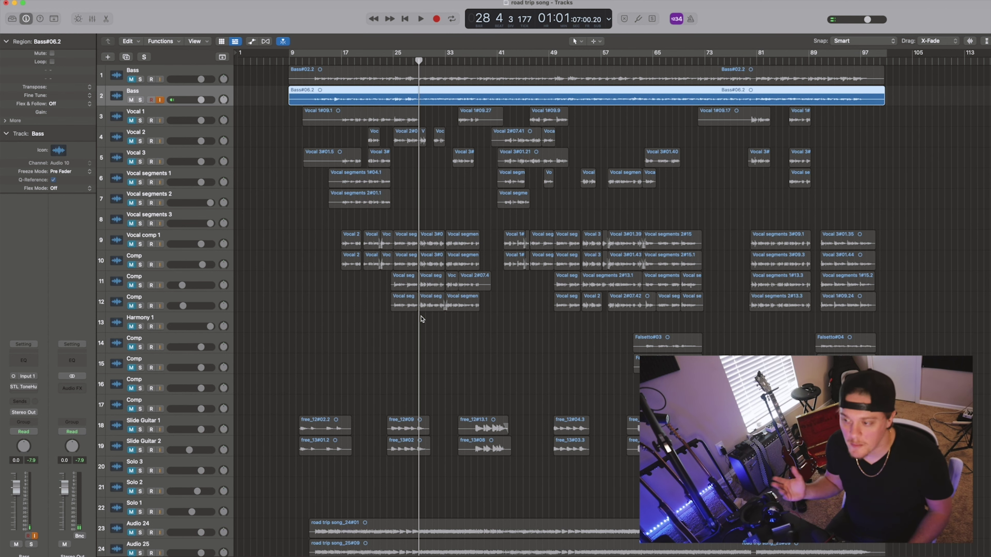
pyautogui.scroll(-3, 326, 365)
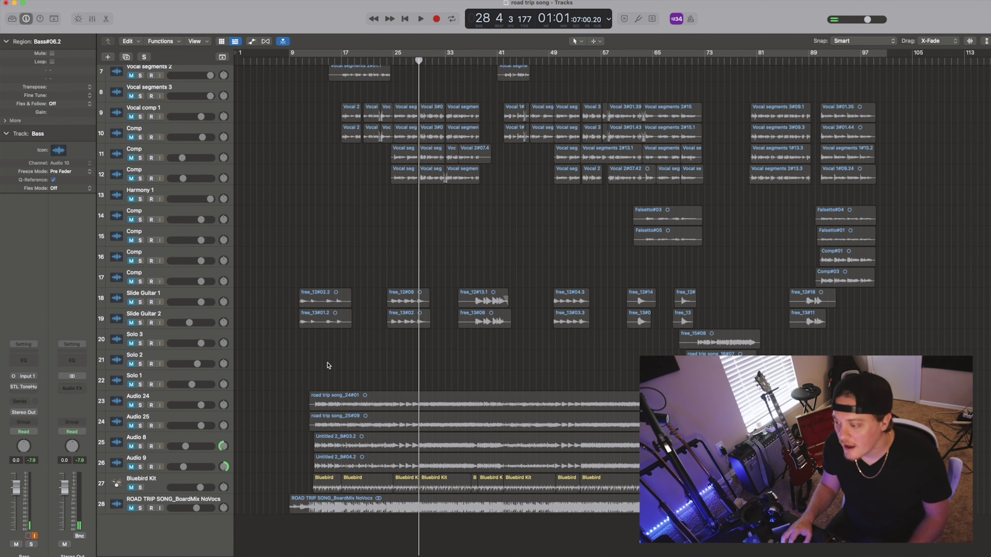